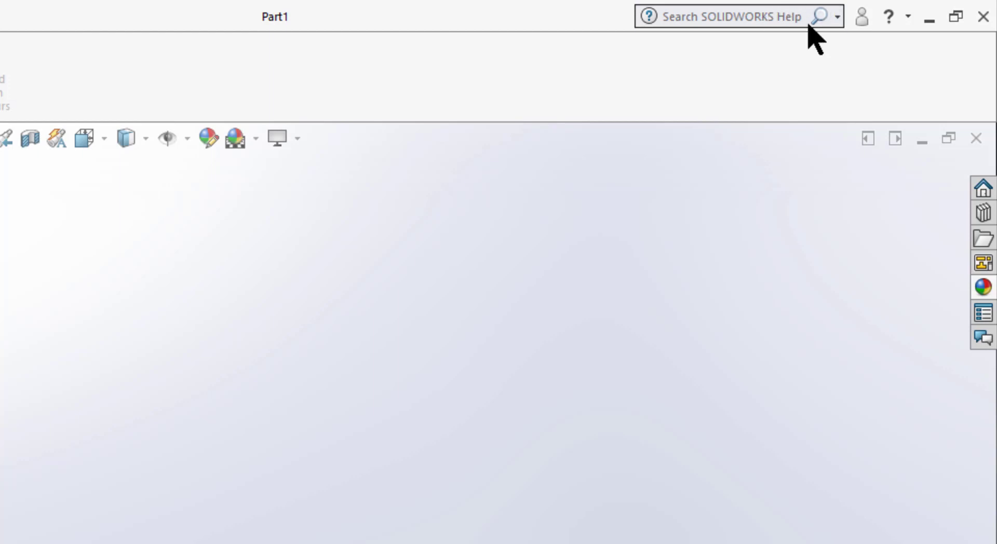
Expand the MySolidWorks sources of the help search and enable Knowledge Base, Blogs and Youtube
{"action": "left_click", "coordinate": [837, 18]}
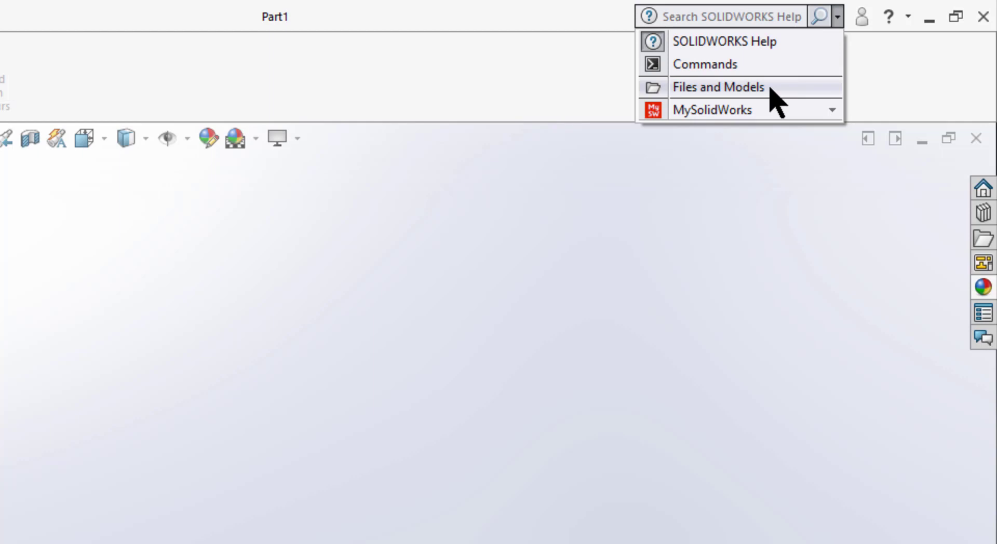
{"action": "left_click", "coordinate": [831, 111]}
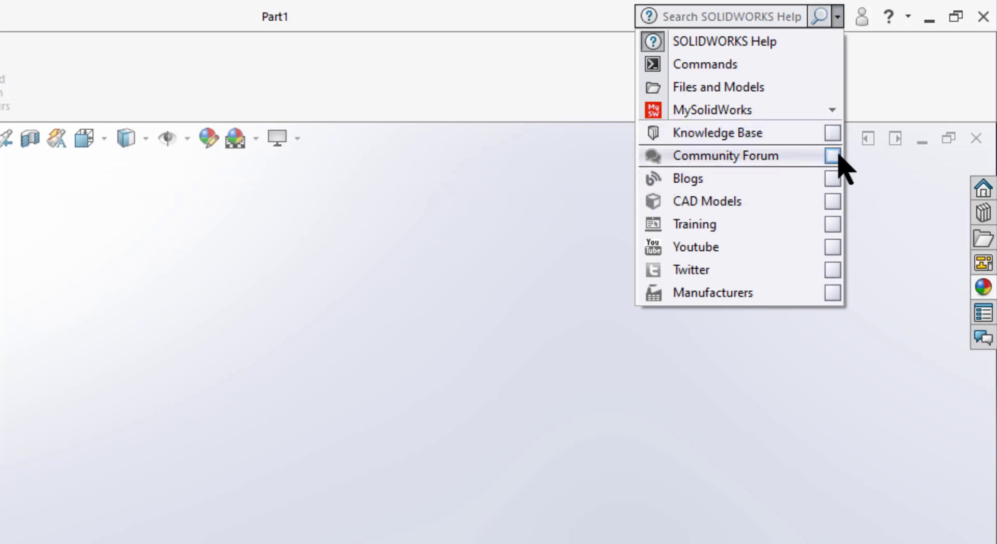
{"action": "left_click", "coordinate": [832, 134]}
{"action": "left_click", "coordinate": [832, 178]}
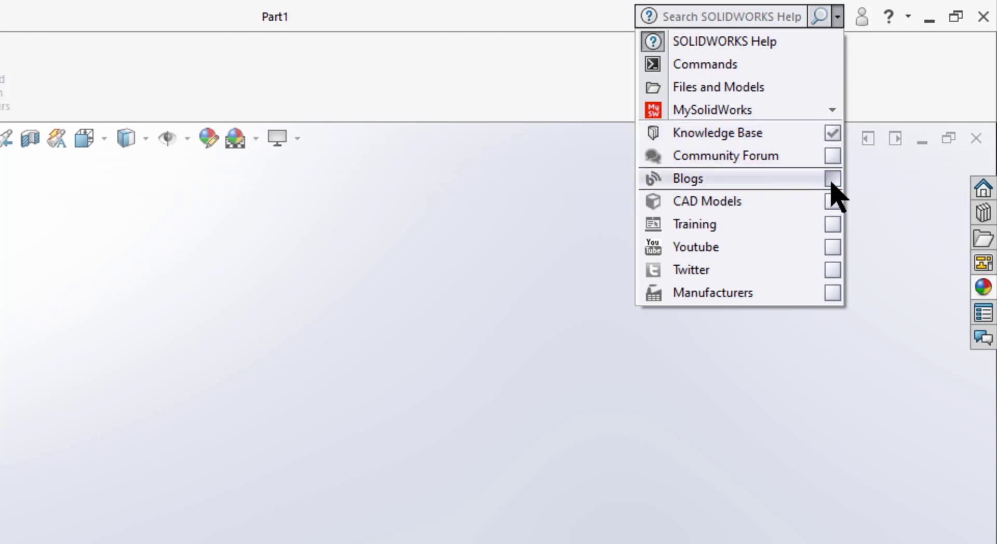
{"action": "left_click", "coordinate": [832, 247]}
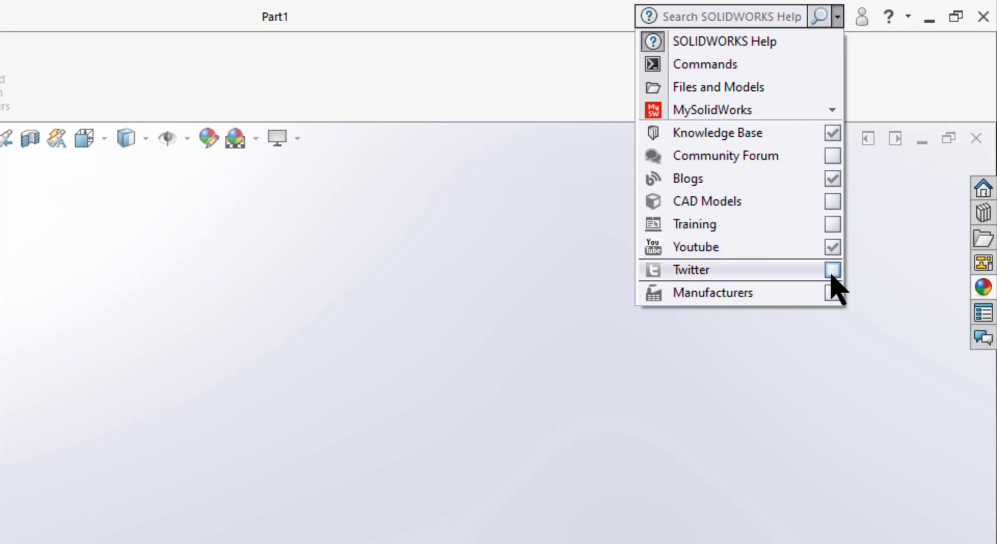
Disable Blogs and Knowledge Base as help search sources and return to the search field
{"action": "left_click", "coordinate": [832, 179]}
{"action": "left_click", "coordinate": [832, 133]}
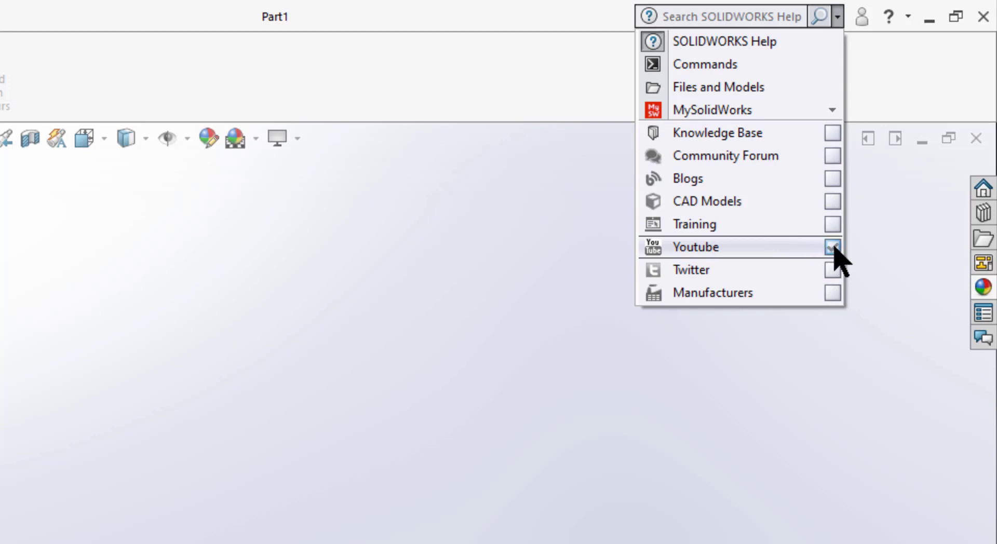
{"action": "left_click", "coordinate": [746, 13]}
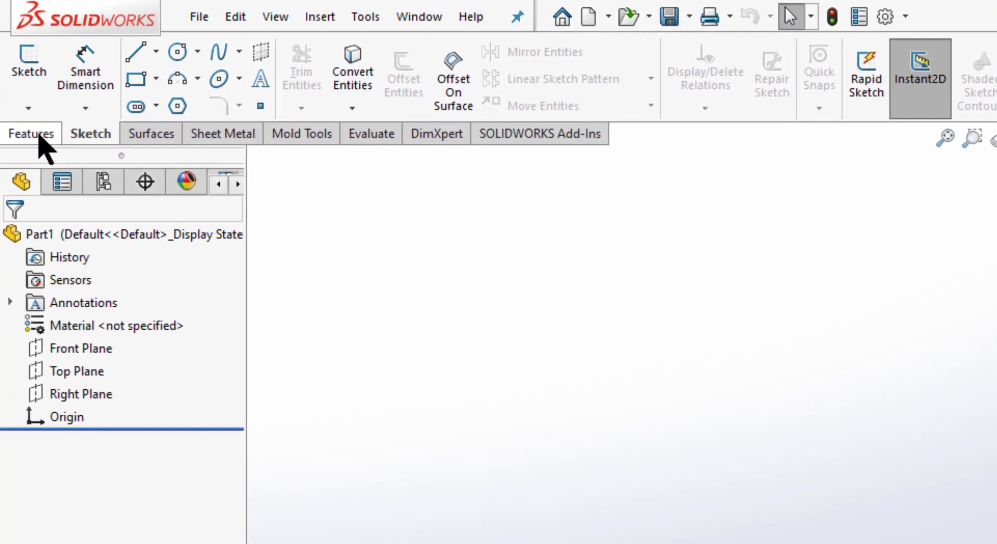
Look through the Features, Sketch, Surfaces, Sheet Metal and Mold Tools command sets
{"action": "left_click", "coordinate": [39, 135]}
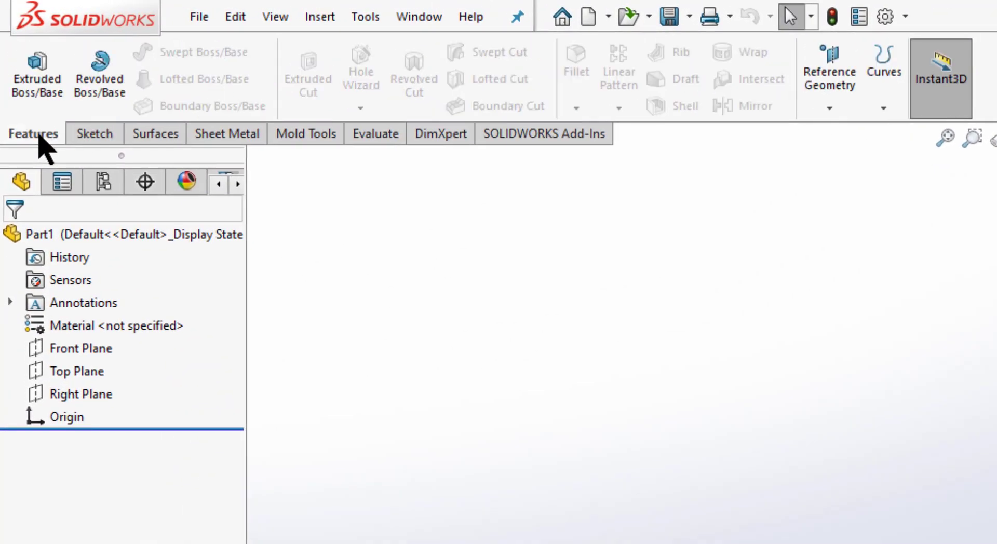
{"action": "left_click", "coordinate": [93, 136]}
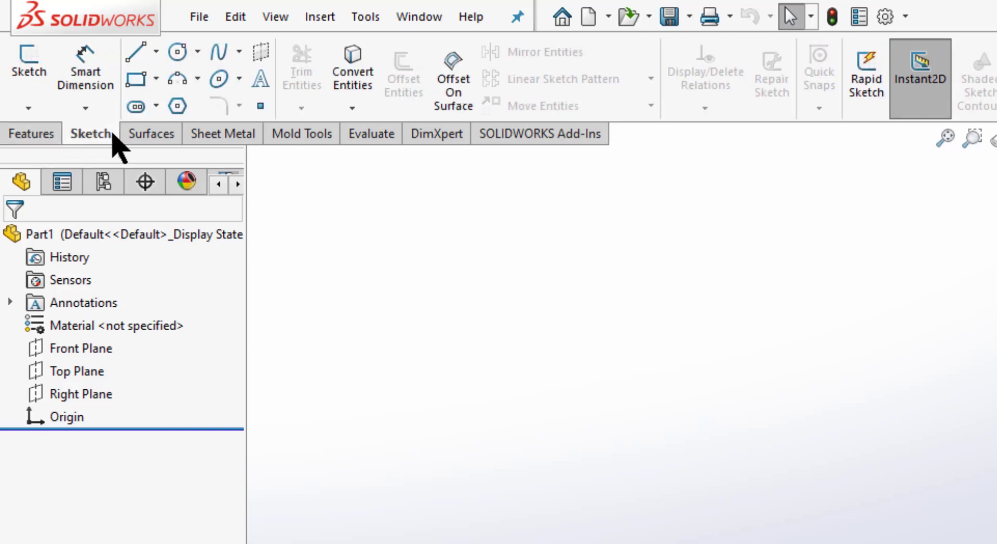
{"action": "left_click", "coordinate": [150, 136]}
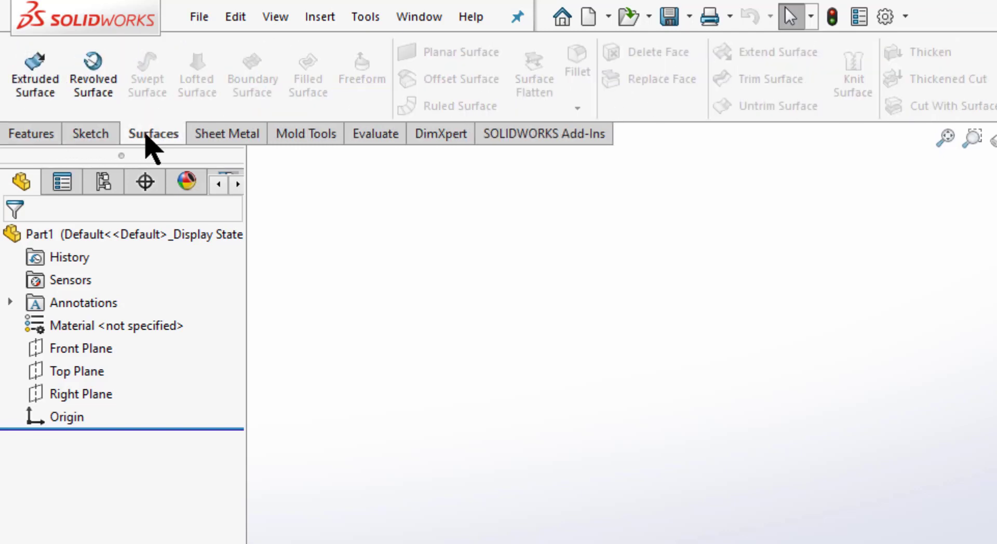
{"action": "left_click", "coordinate": [207, 147]}
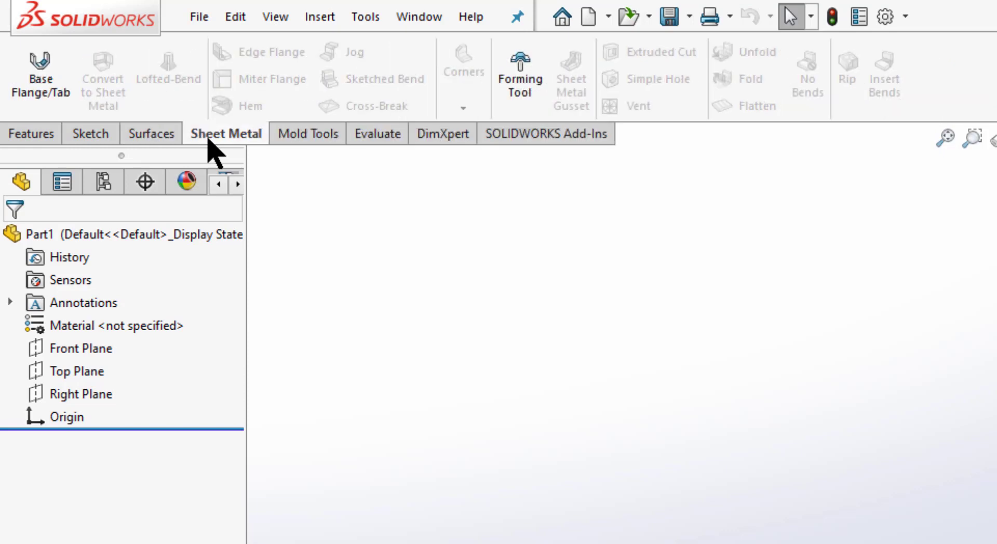
{"action": "left_click", "coordinate": [313, 136]}
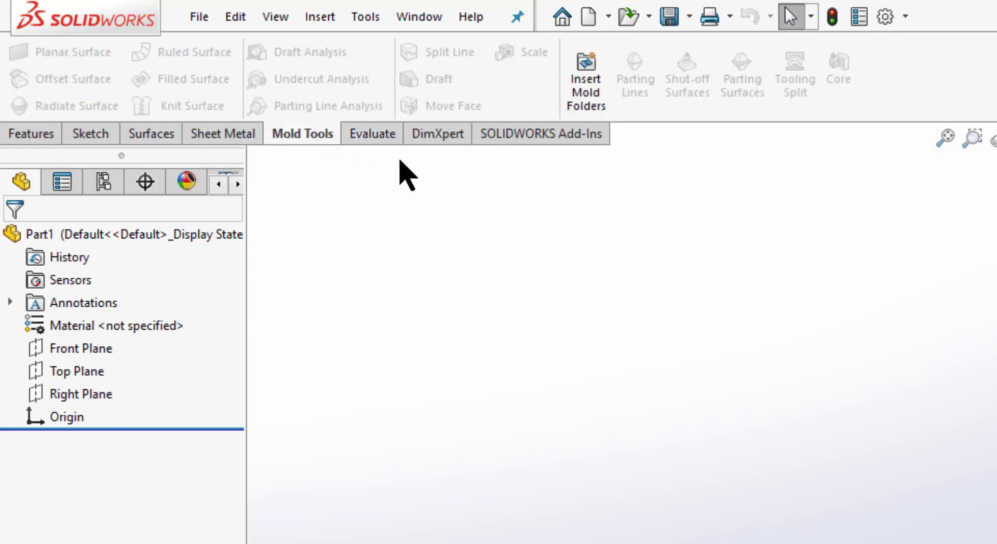
Add the Weldments command set to the CommandManager, view its commands and return to the Sketch commands
{"action": "right_click", "coordinate": [355, 132]}
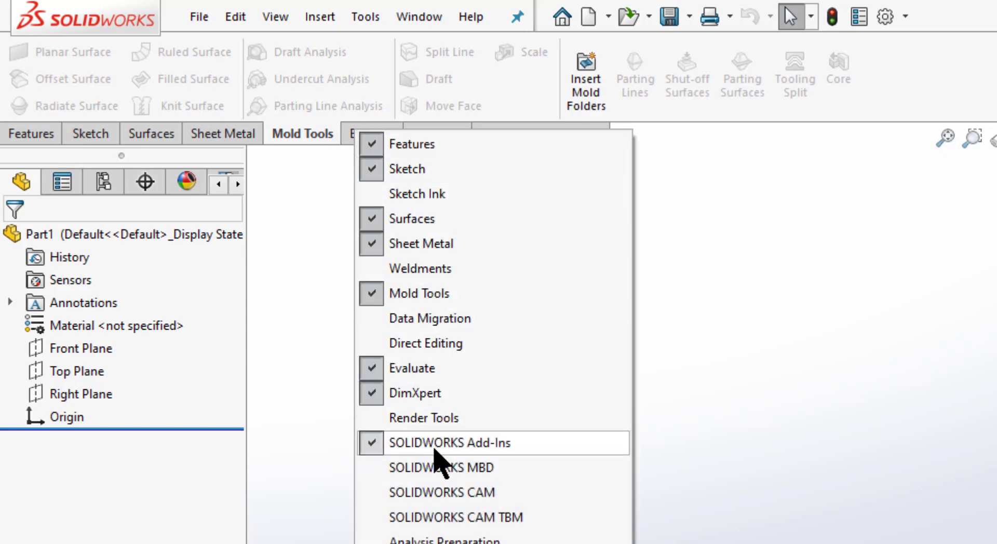
{"action": "left_click", "coordinate": [426, 270]}
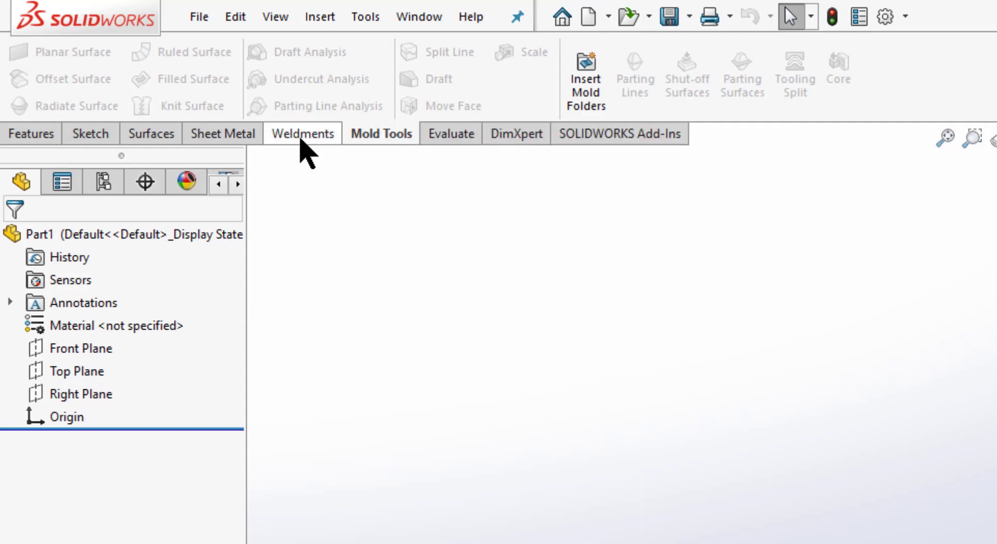
{"action": "left_click", "coordinate": [303, 135]}
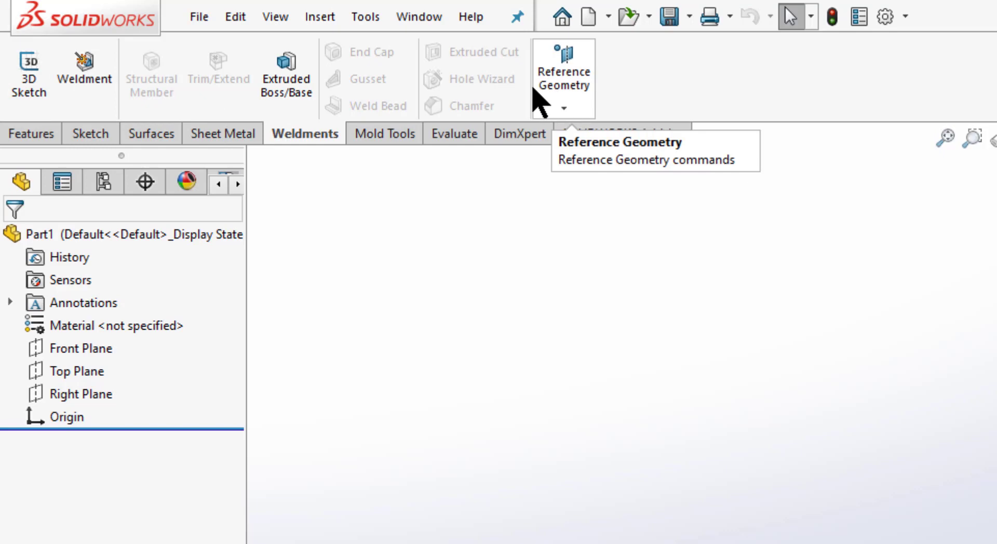
{"action": "left_click", "coordinate": [93, 136]}
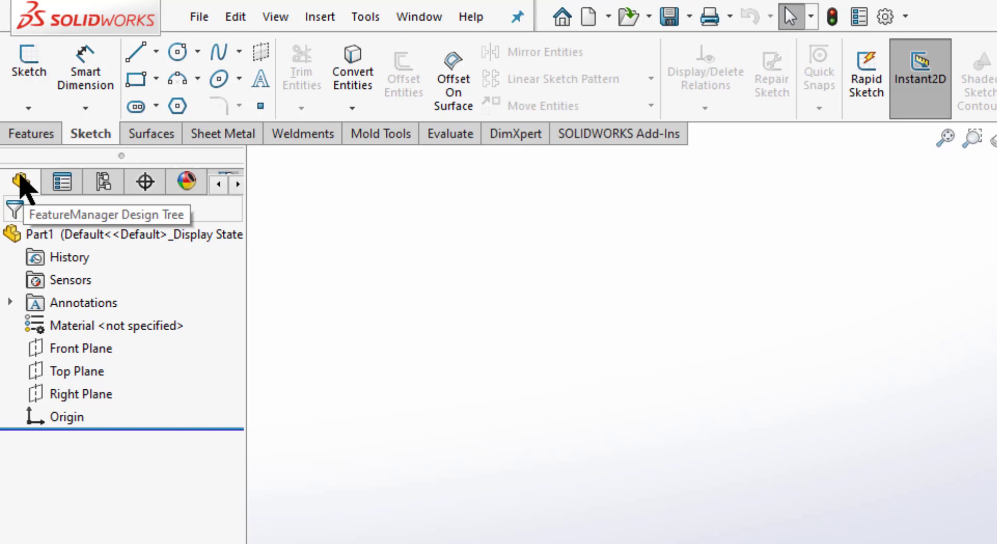
Examine the part's properties, configurations, DimXpert, appearances and SOLIDWORKS CAM feature managers in turn
{"action": "left_click", "coordinate": [55, 180]}
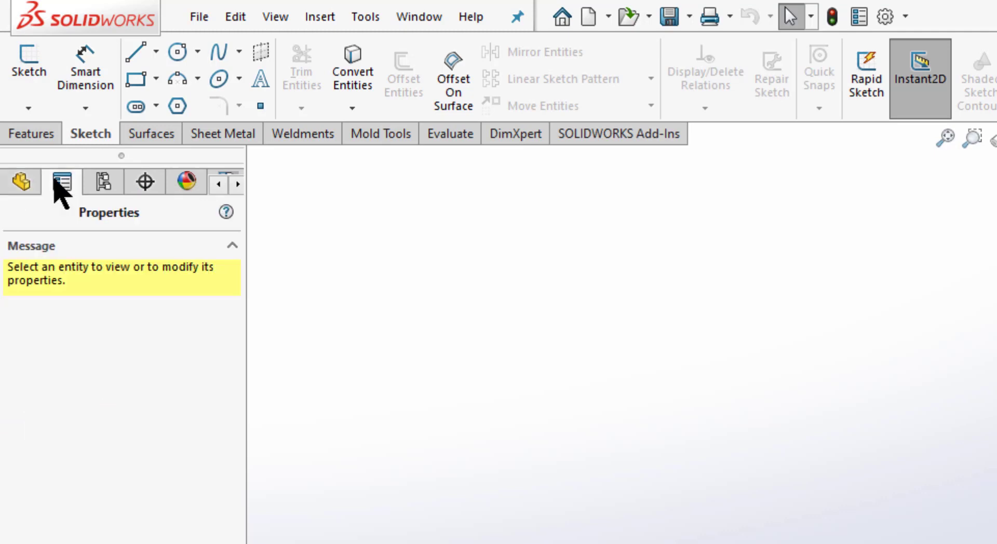
{"action": "left_click", "coordinate": [104, 183]}
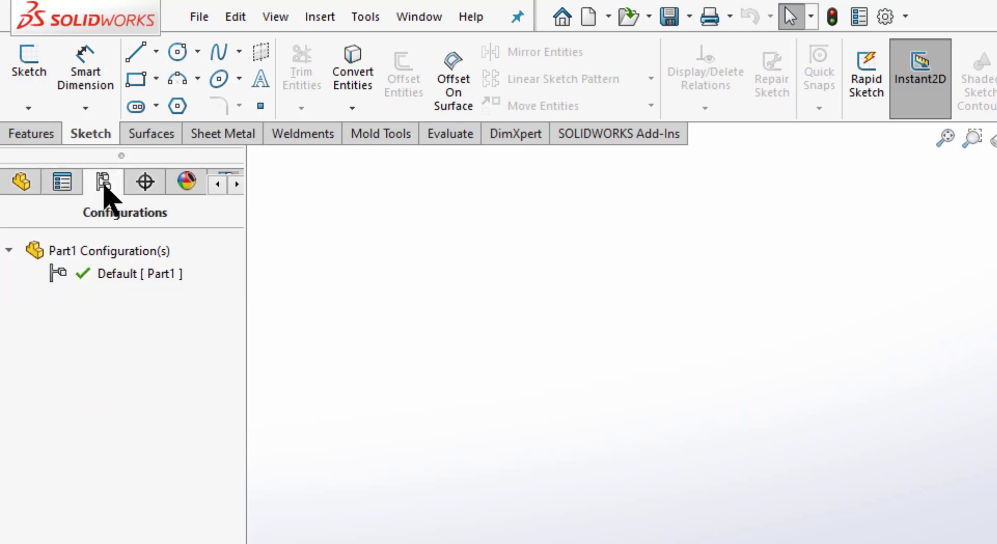
{"action": "left_click", "coordinate": [145, 185]}
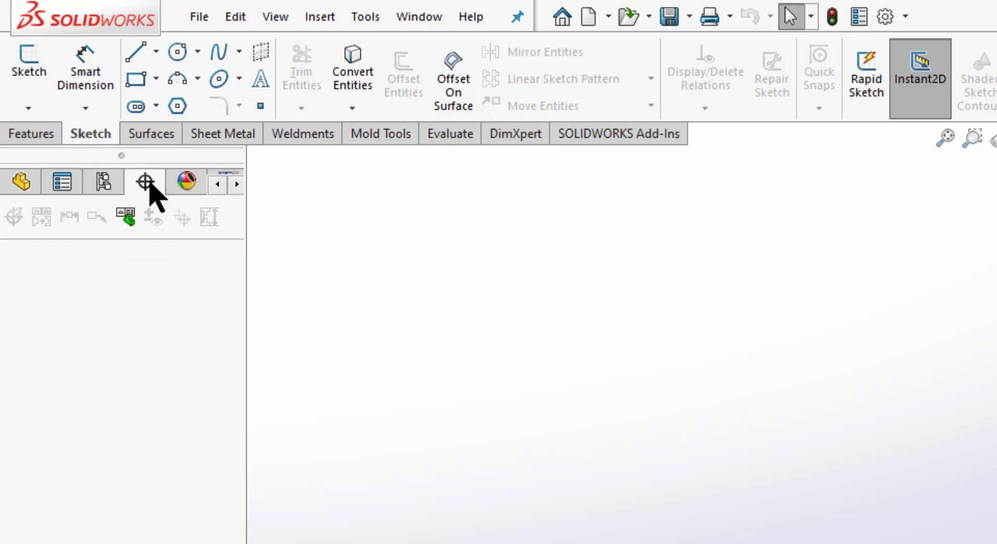
{"action": "left_click", "coordinate": [187, 183]}
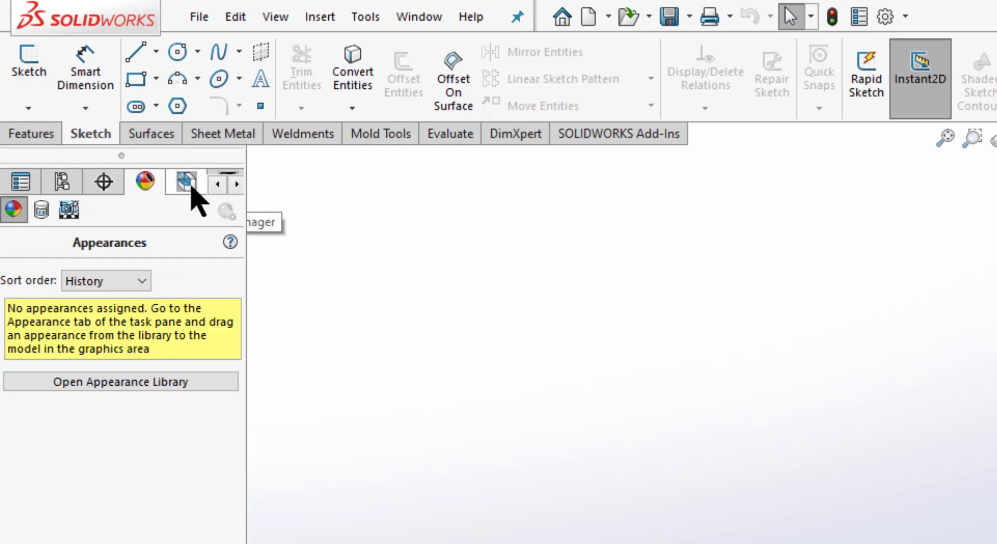
{"action": "left_click", "coordinate": [185, 184]}
Browse which further CAM managers are available and return to the FeatureManager design tree
{"action": "left_click", "coordinate": [237, 185]}
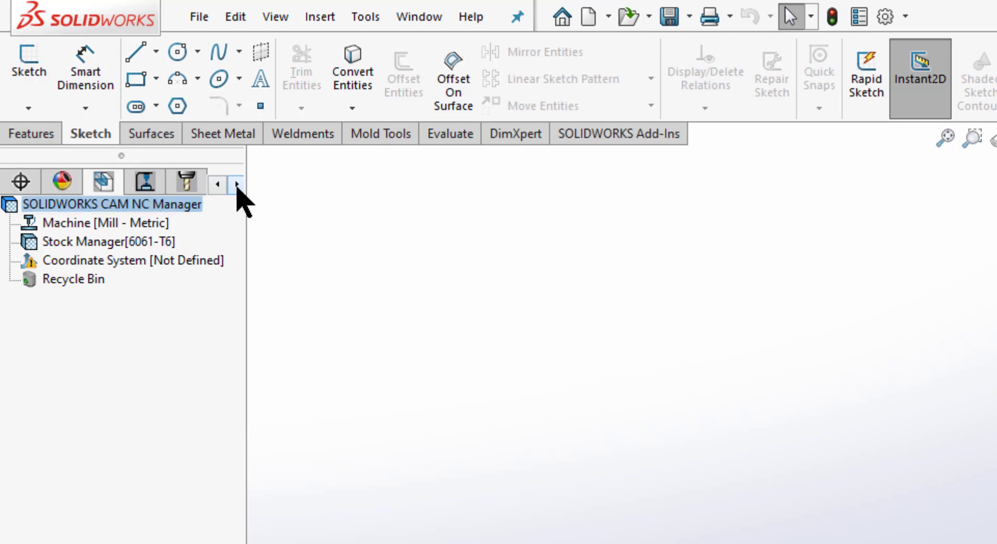
{"action": "left_click", "coordinate": [237, 184]}
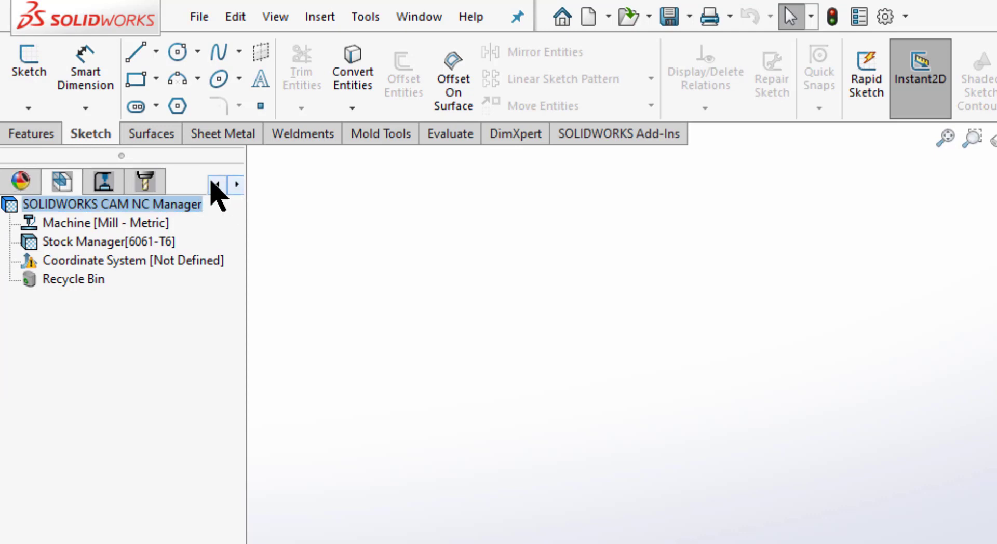
{"action": "left_click", "coordinate": [217, 185]}
{"action": "left_click", "coordinate": [218, 184]}
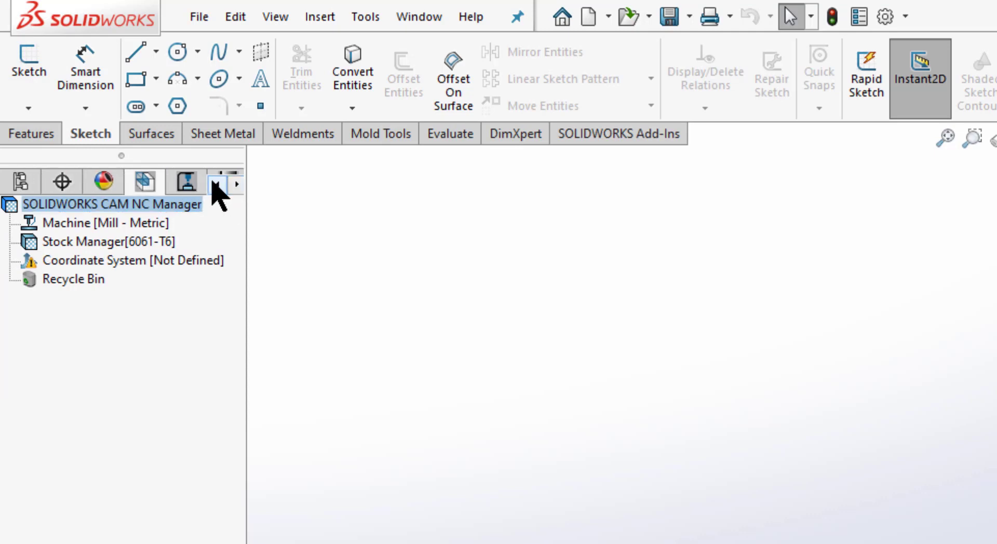
{"action": "left_click", "coordinate": [217, 184]}
{"action": "left_click", "coordinate": [217, 184]}
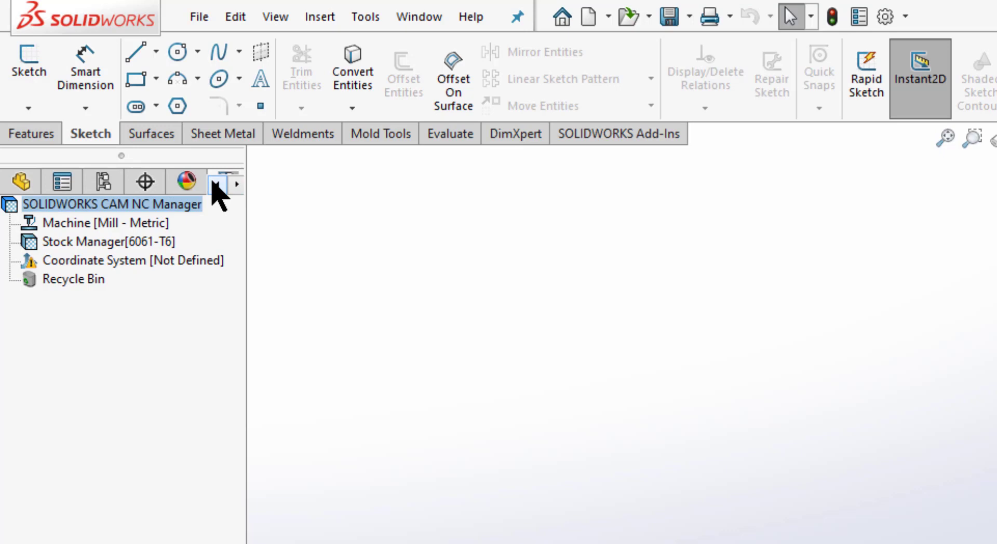
{"action": "left_click", "coordinate": [22, 182]}
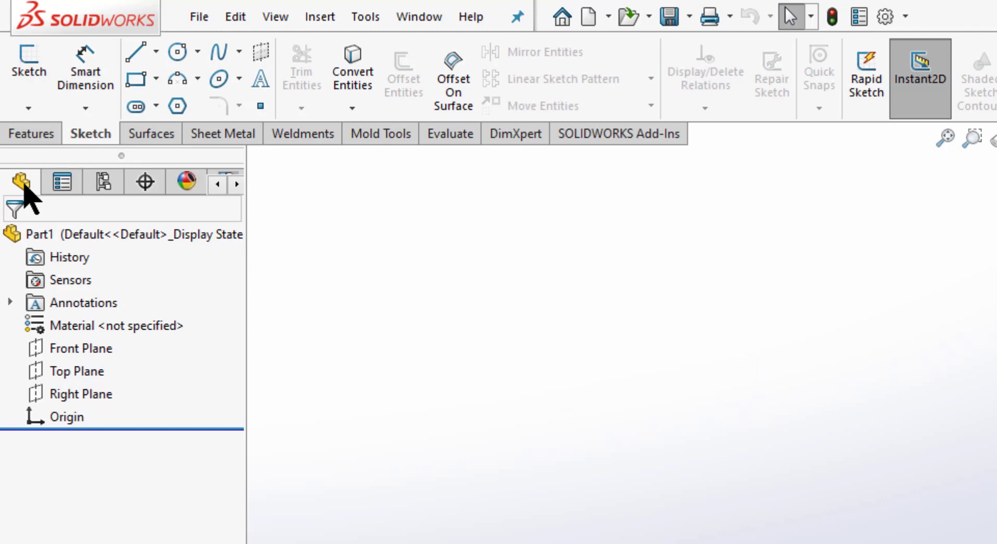
Inspect the design tree's part root, Annotations contents, Sensors, History and Material entries
{"action": "left_click", "coordinate": [60, 237]}
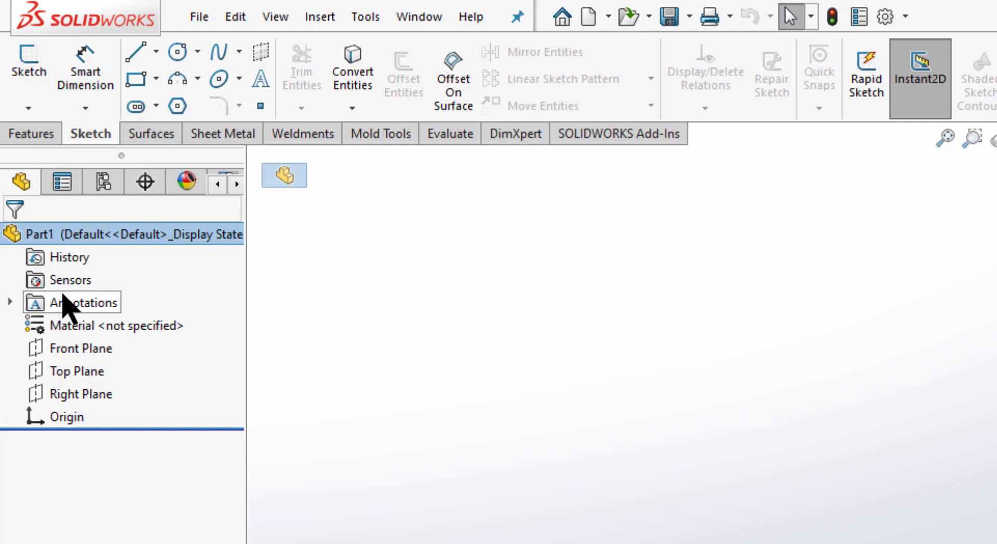
{"action": "left_click", "coordinate": [10, 303]}
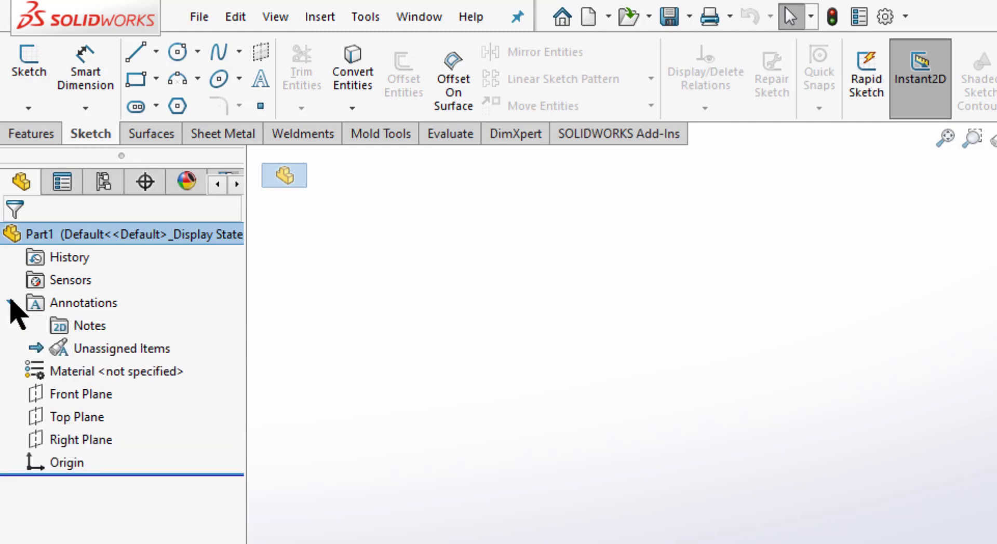
{"action": "left_click", "coordinate": [62, 279]}
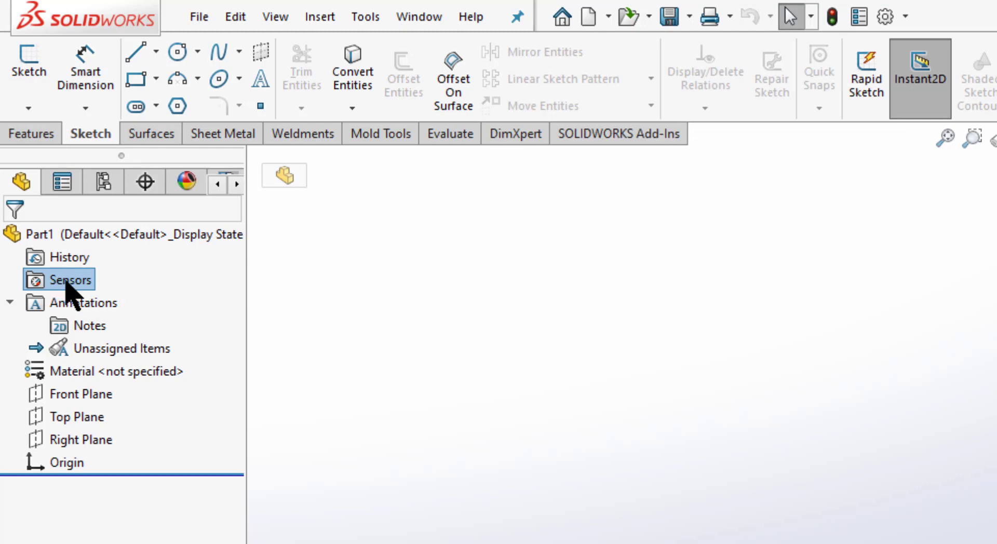
{"action": "left_click", "coordinate": [67, 263]}
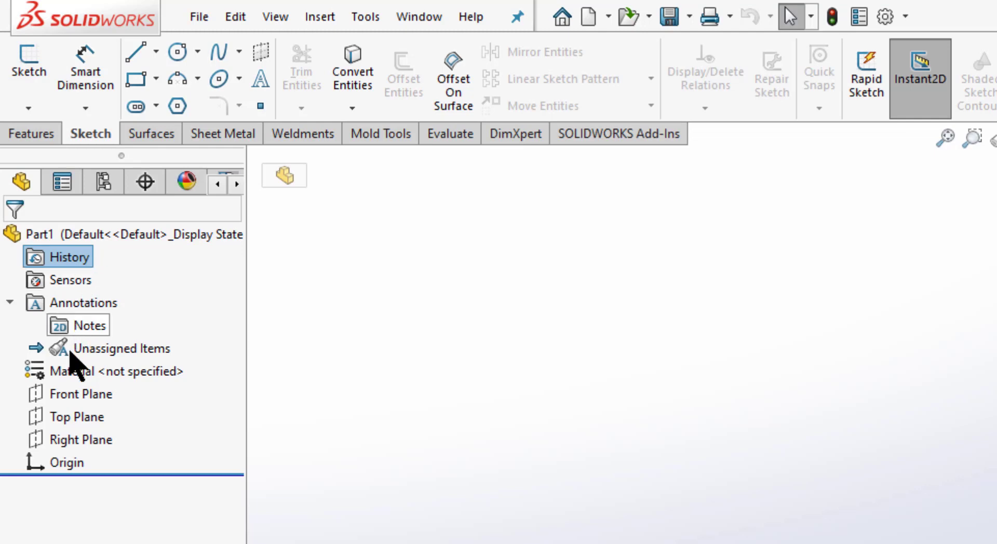
{"action": "left_click", "coordinate": [67, 381]}
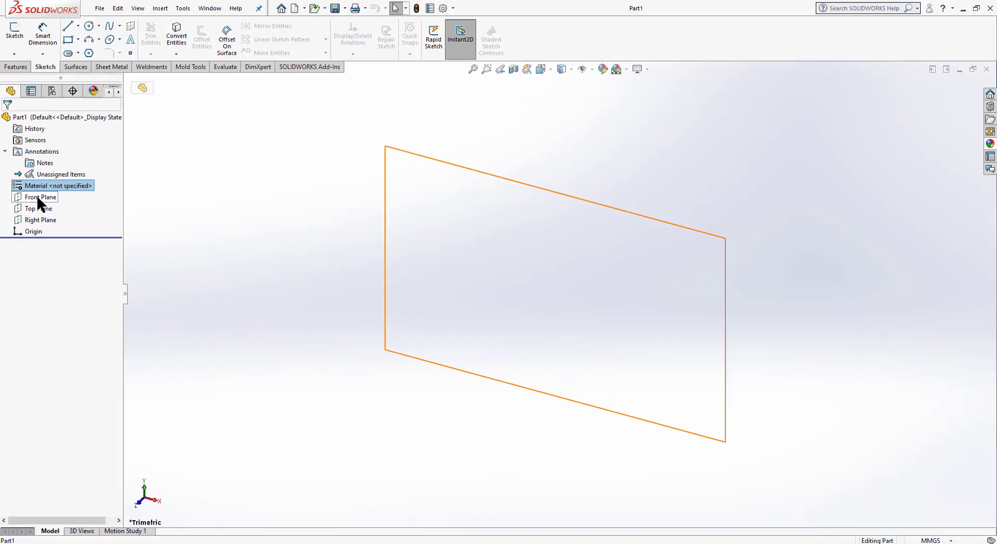
Highlight the Front, Top and Right planes and the Origin in turn to examine their orientation
{"action": "left_click", "coordinate": [38, 199]}
{"action": "left_click", "coordinate": [37, 210]}
{"action": "left_click", "coordinate": [39, 220]}
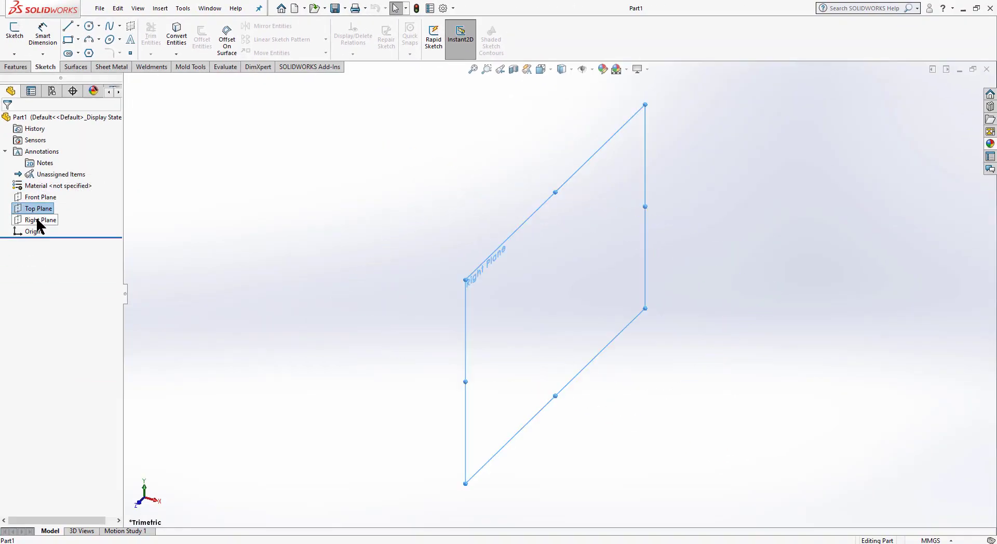
{"action": "left_click", "coordinate": [33, 208]}
{"action": "left_click", "coordinate": [28, 198]}
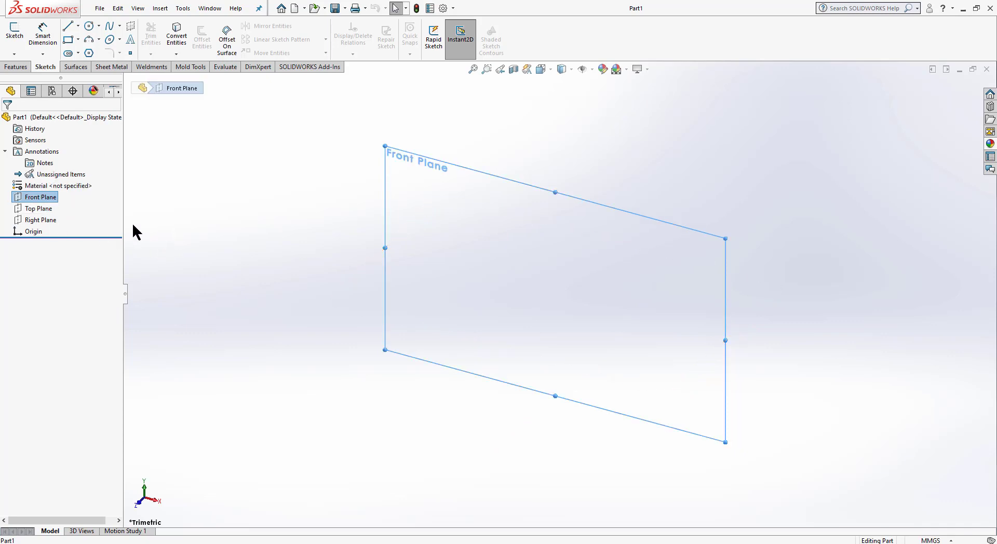
{"action": "left_click", "coordinate": [37, 209]}
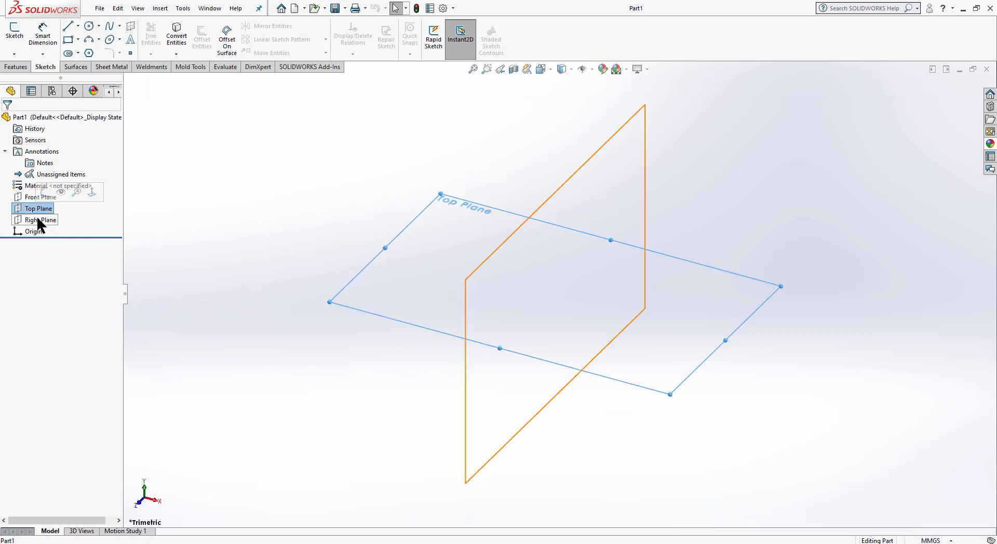
{"action": "left_click", "coordinate": [39, 221]}
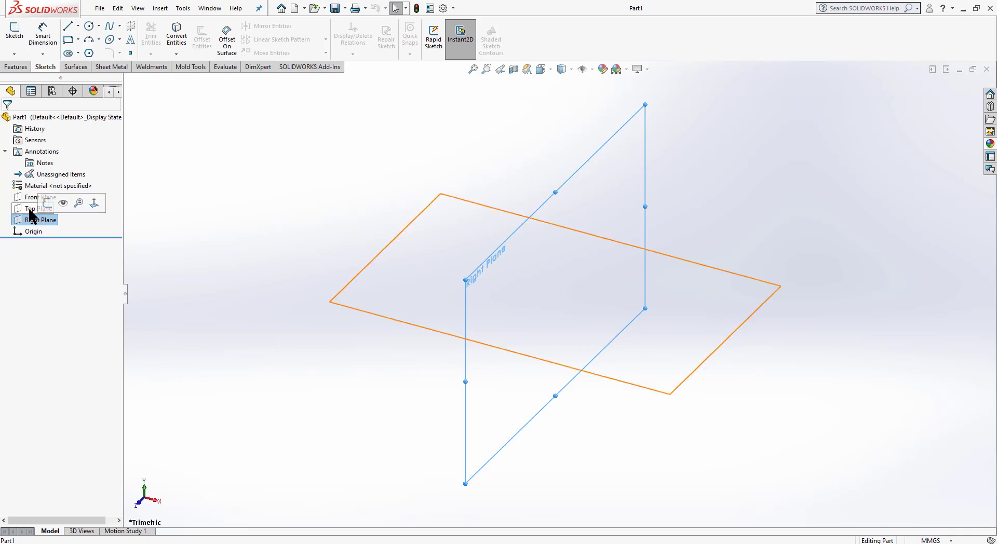
{"action": "left_click", "coordinate": [30, 232]}
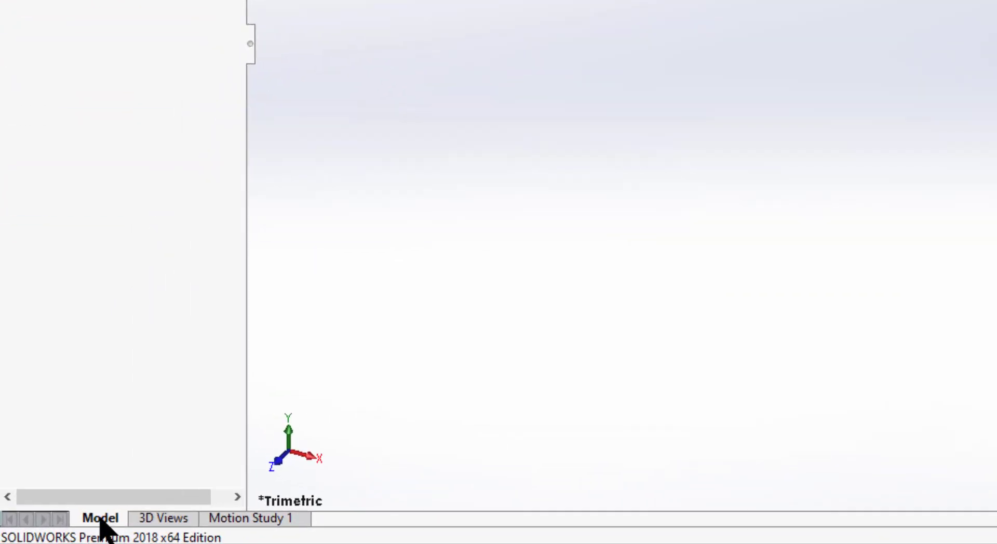
Switch from the model to the part's 3D Views to inspect its capture options
{"action": "left_click", "coordinate": [150, 521]}
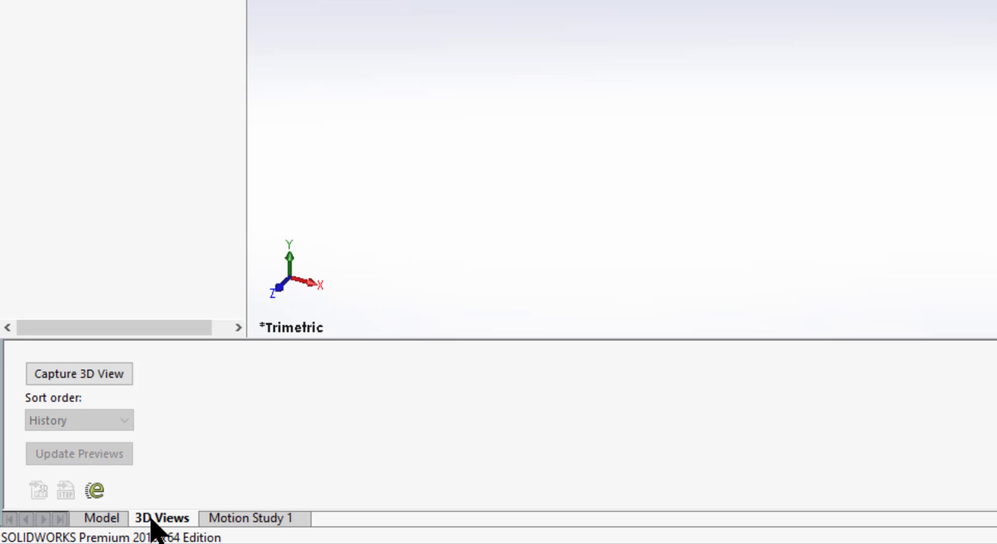
Compare the Motion Study 1 timeline, the 3D Views and the Model view, ending on the model
{"action": "left_click", "coordinate": [241, 520]}
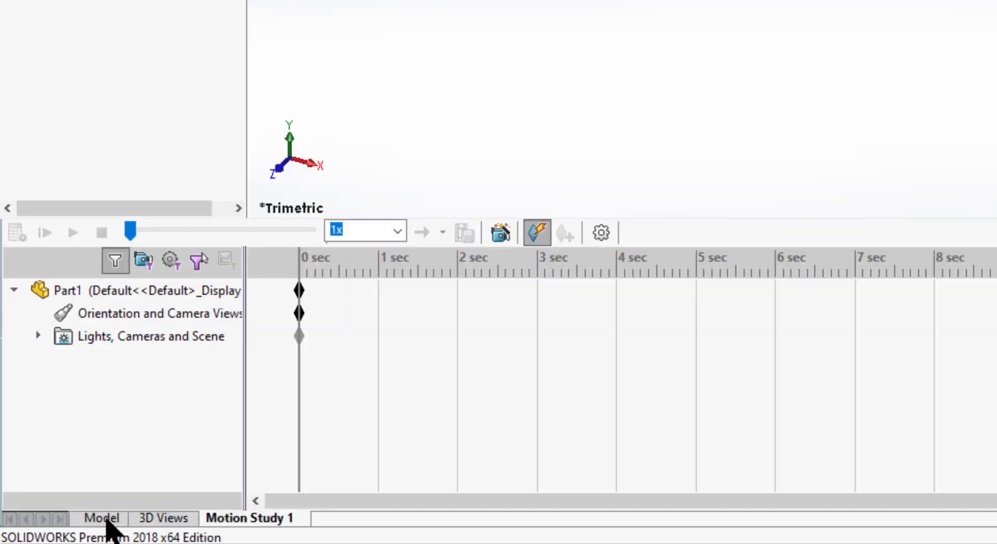
{"action": "left_click", "coordinate": [102, 519]}
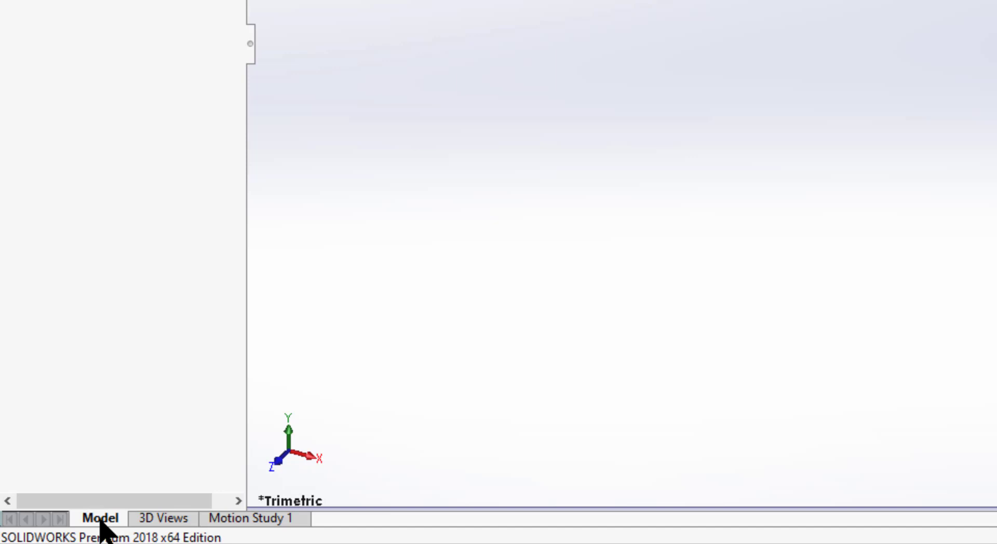
{"action": "left_click", "coordinate": [162, 518]}
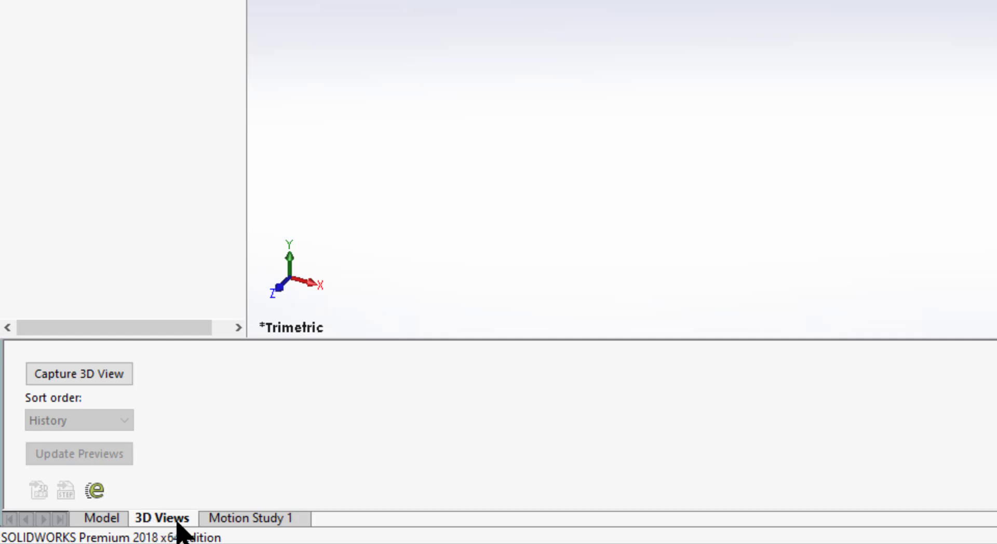
{"action": "left_click", "coordinate": [223, 518]}
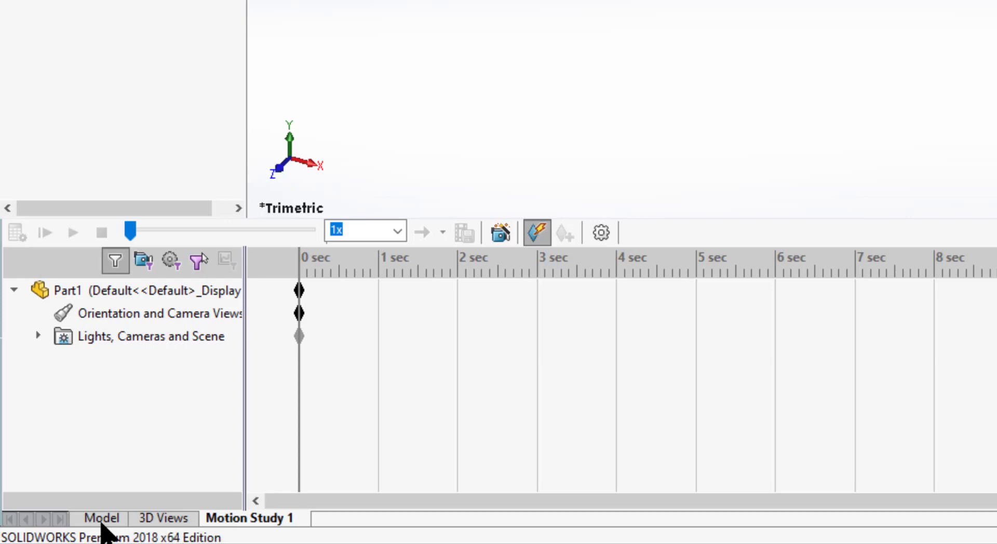
{"action": "left_click", "coordinate": [103, 524]}
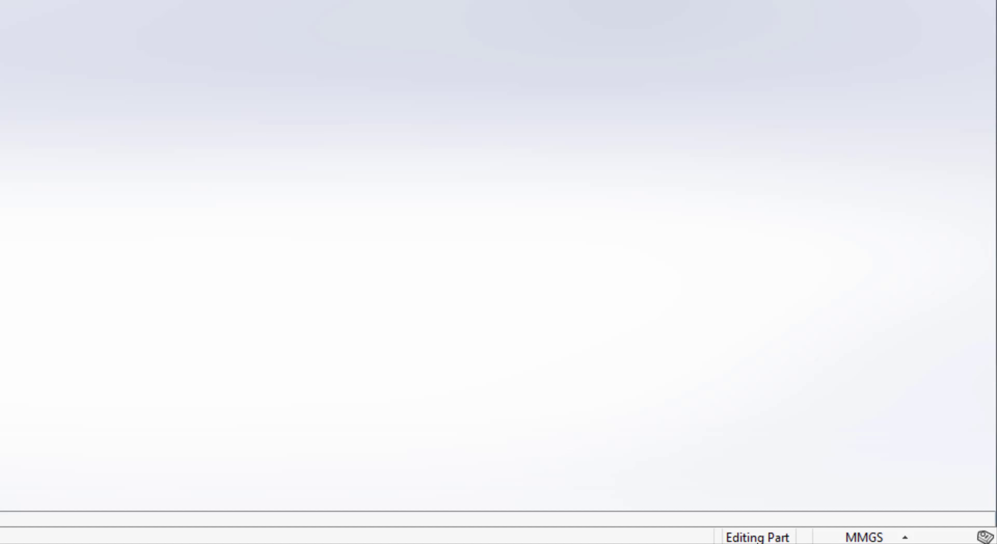
Review the available unit systems and set the dual dimension length unit to centimeters in the document's unit properties
{"action": "left_click", "coordinate": [900, 538]}
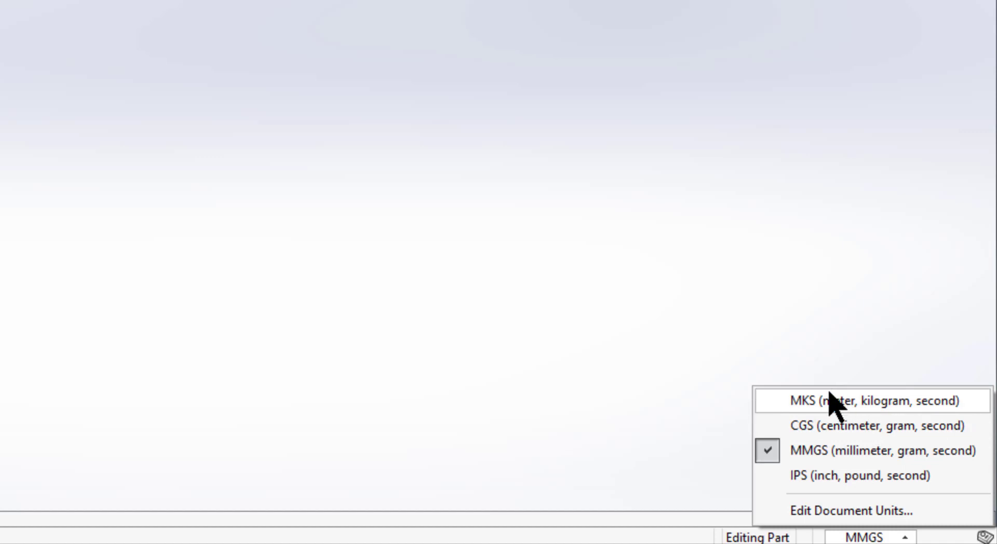
{"action": "left_click", "coordinate": [873, 540]}
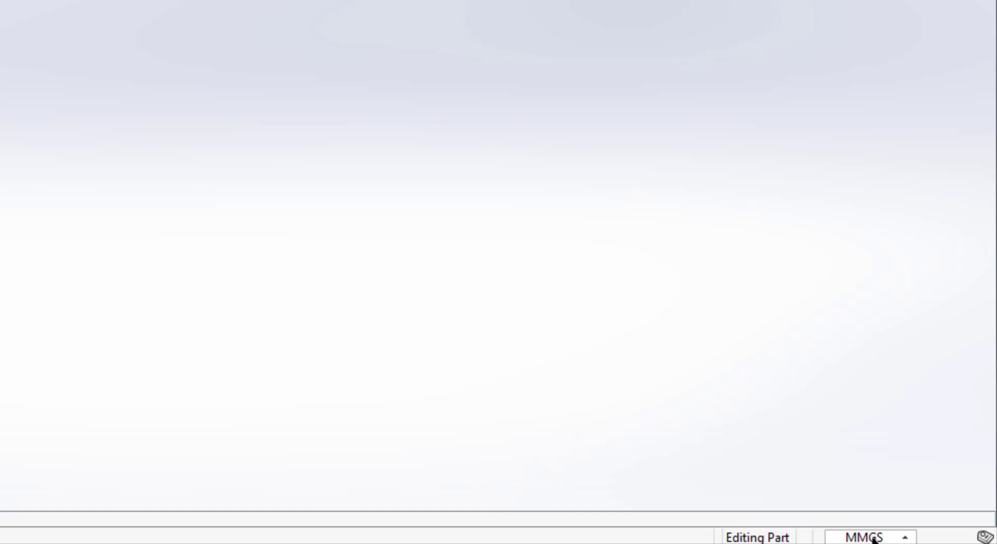
{"action": "left_click", "coordinate": [874, 540]}
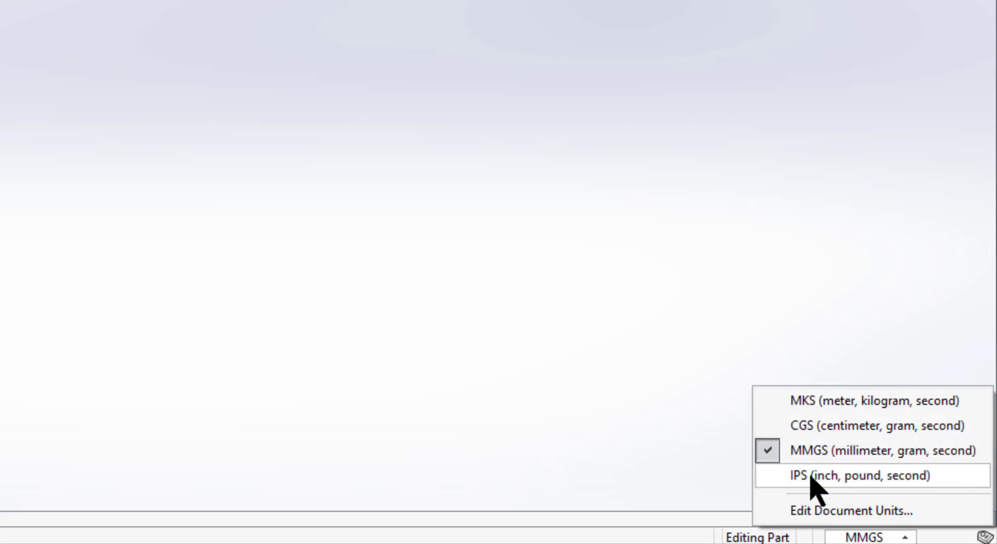
{"action": "left_click", "coordinate": [815, 513]}
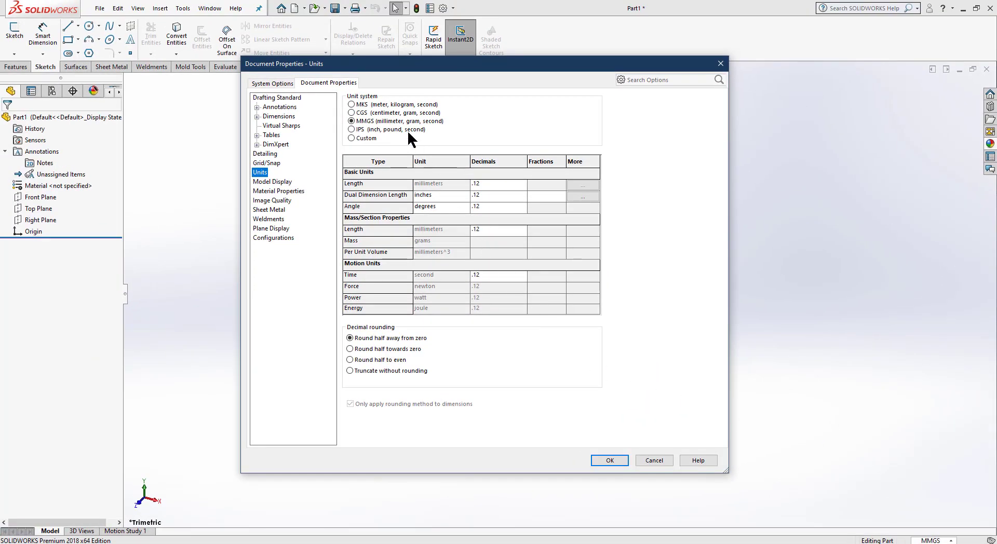
{"action": "left_click", "coordinate": [480, 196]}
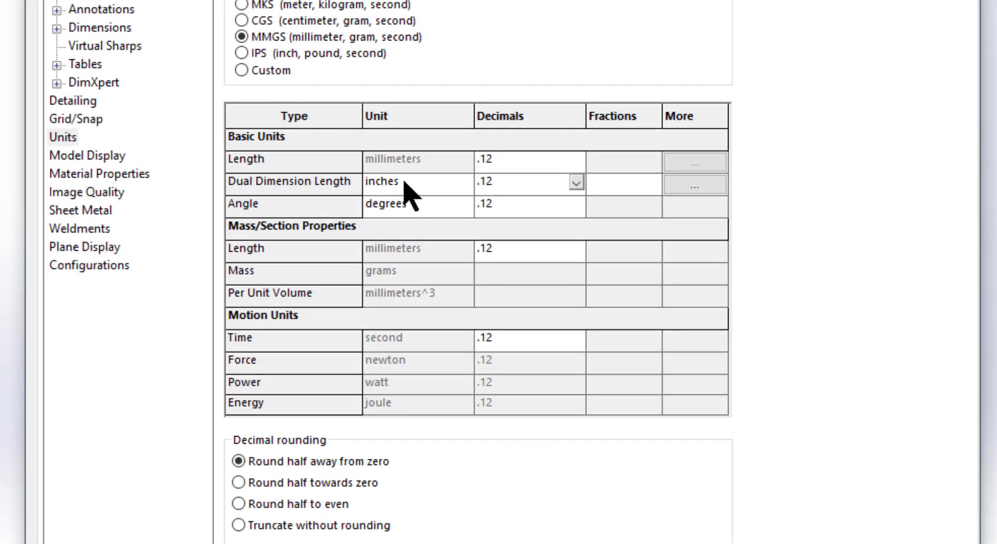
{"action": "left_click", "coordinate": [464, 183]}
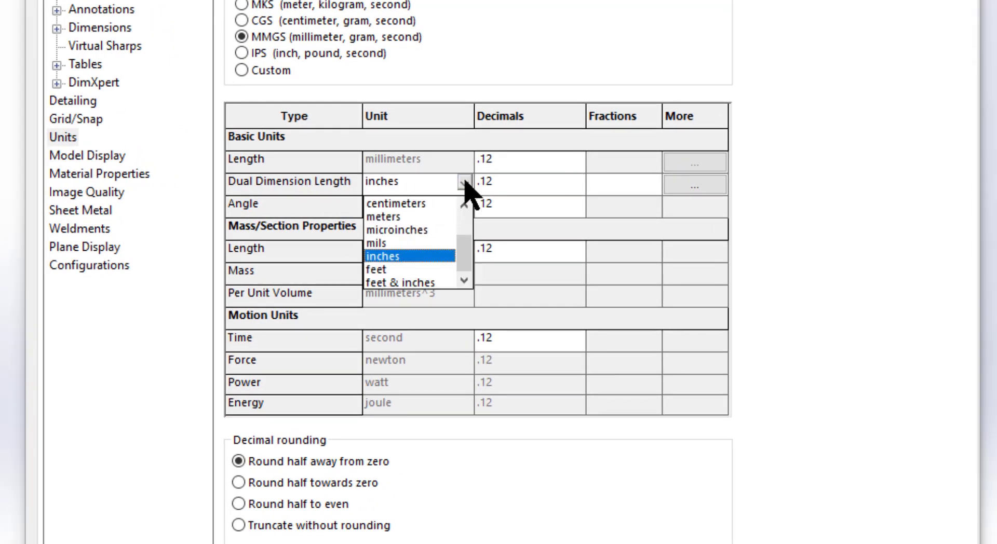
{"action": "left_click_drag", "start_coordinate": [465, 253], "coordinate": [464, 245]}
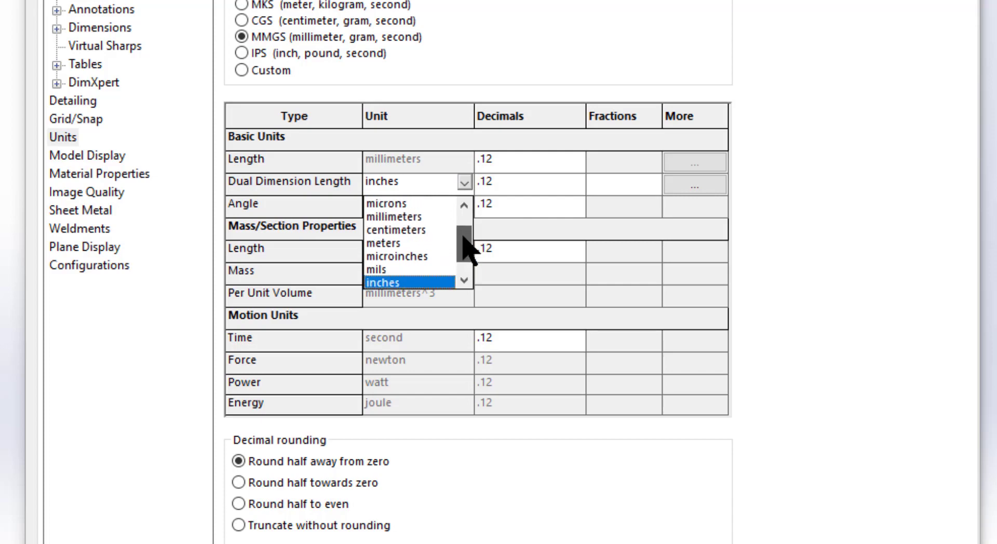
{"action": "left_click", "coordinate": [400, 231]}
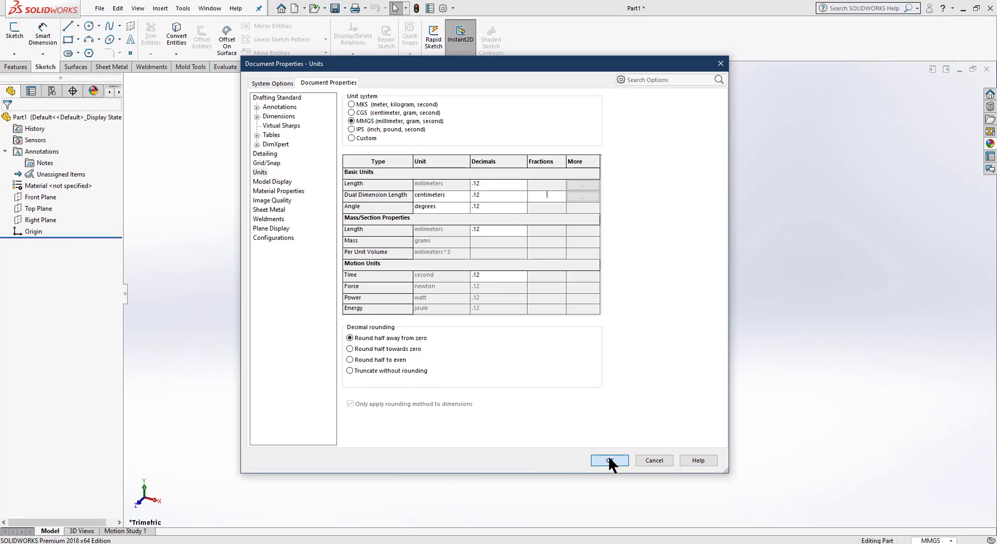
{"action": "left_click", "coordinate": [642, 512]}
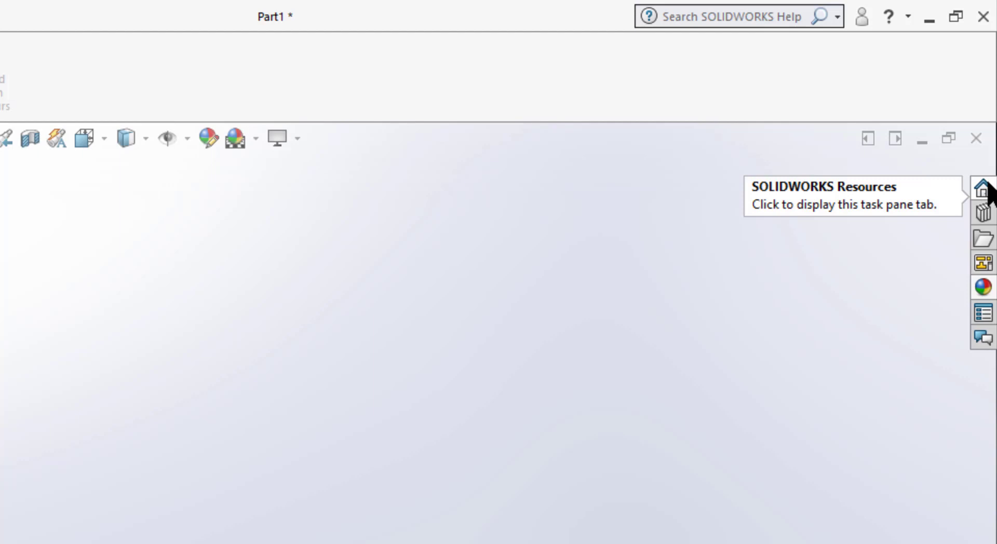
Inspect the SOLIDWORKS Resources, the Design Library and the Desktop contents in the File Explorer of the task pane
{"action": "left_click", "coordinate": [987, 187]}
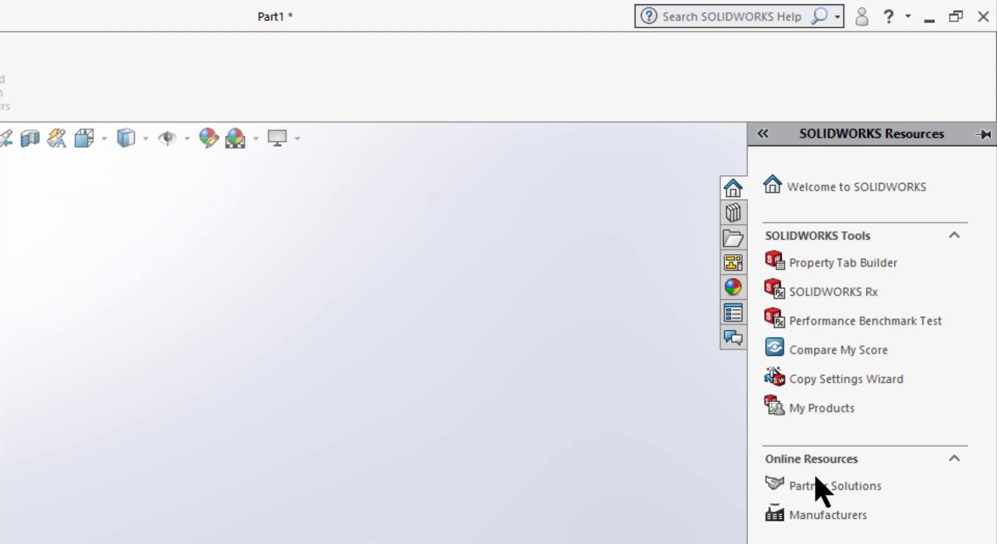
{"action": "left_click", "coordinate": [734, 213]}
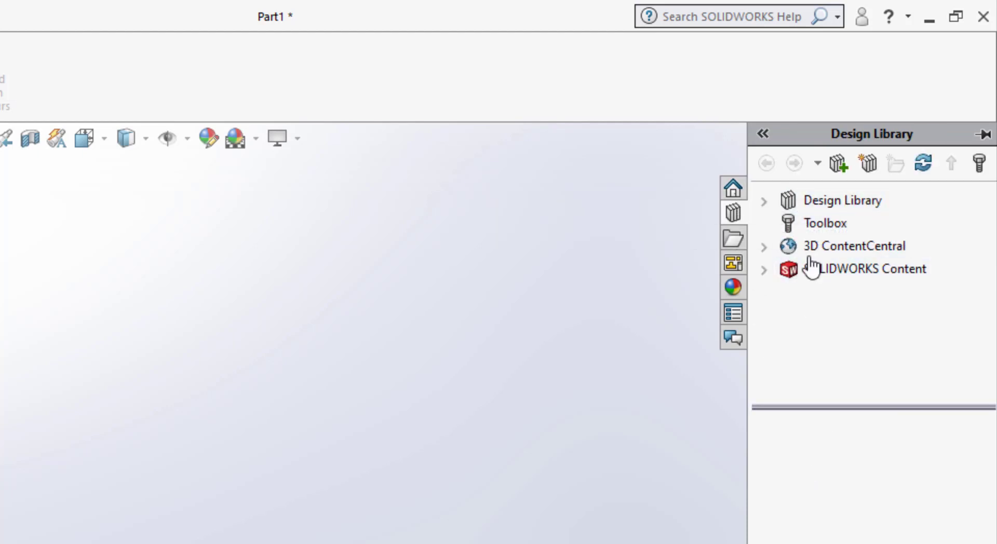
{"action": "left_click", "coordinate": [734, 239]}
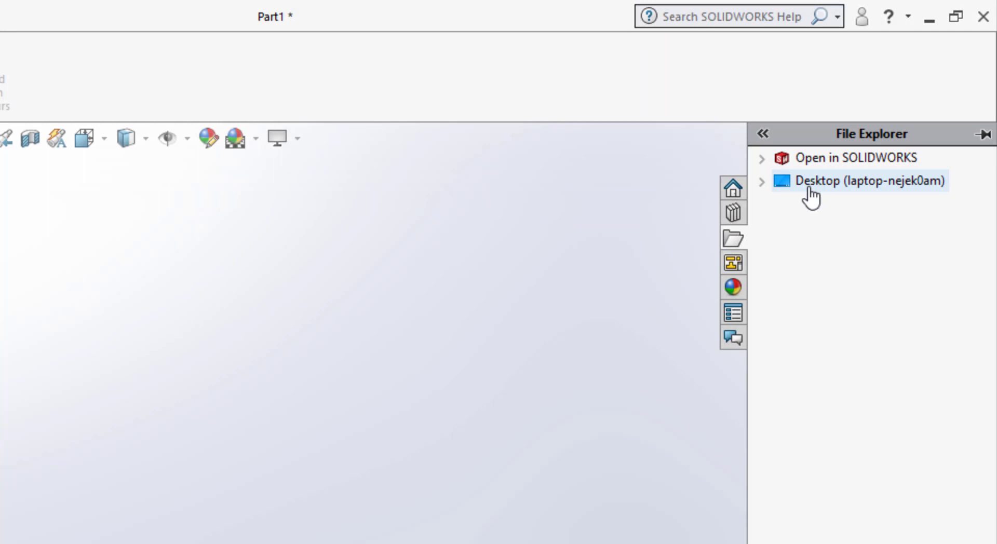
{"action": "left_click", "coordinate": [761, 182]}
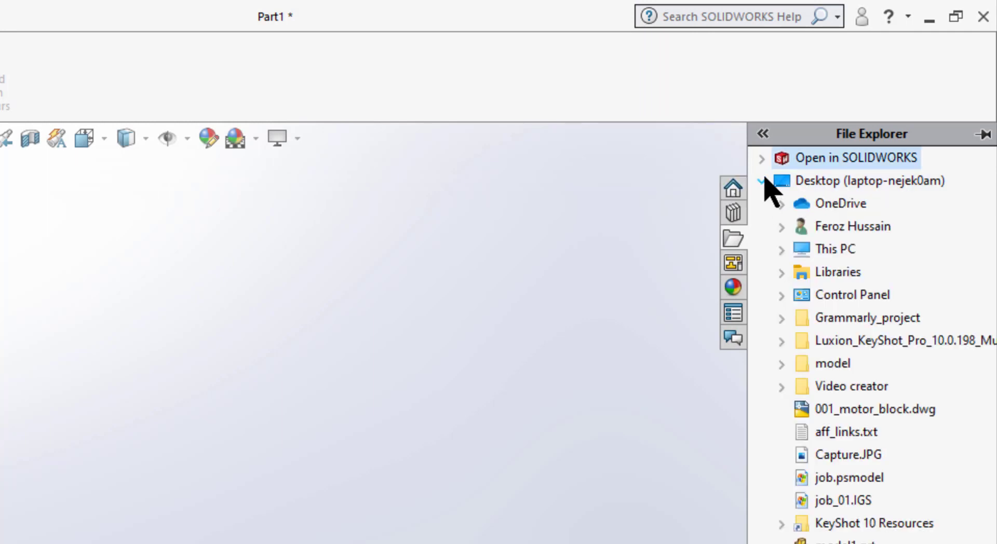
{"action": "left_click", "coordinate": [762, 182]}
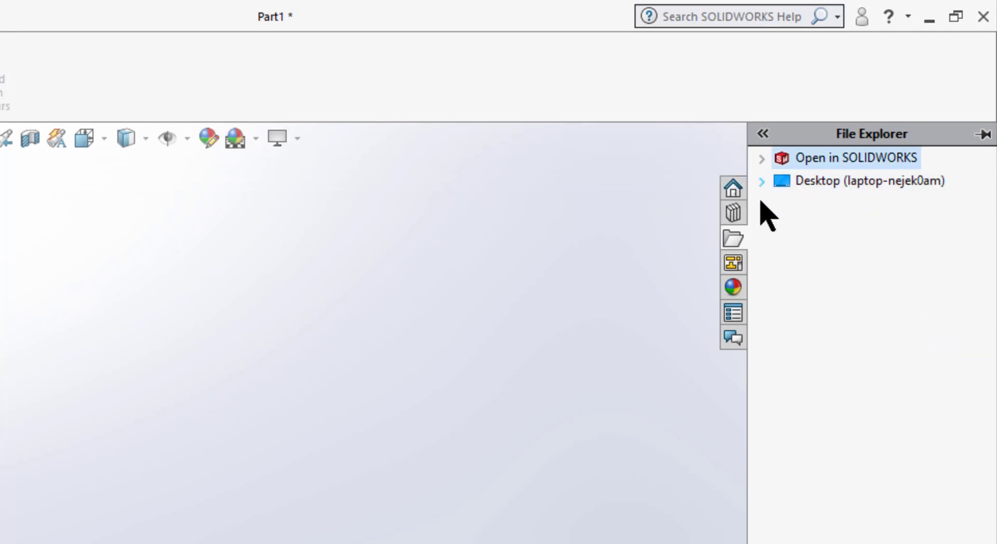
Look through the task pane's Appearances, Scenes, and Decals, its Custom Properties and the SOLIDWORKS Forum
{"action": "left_click", "coordinate": [734, 288]}
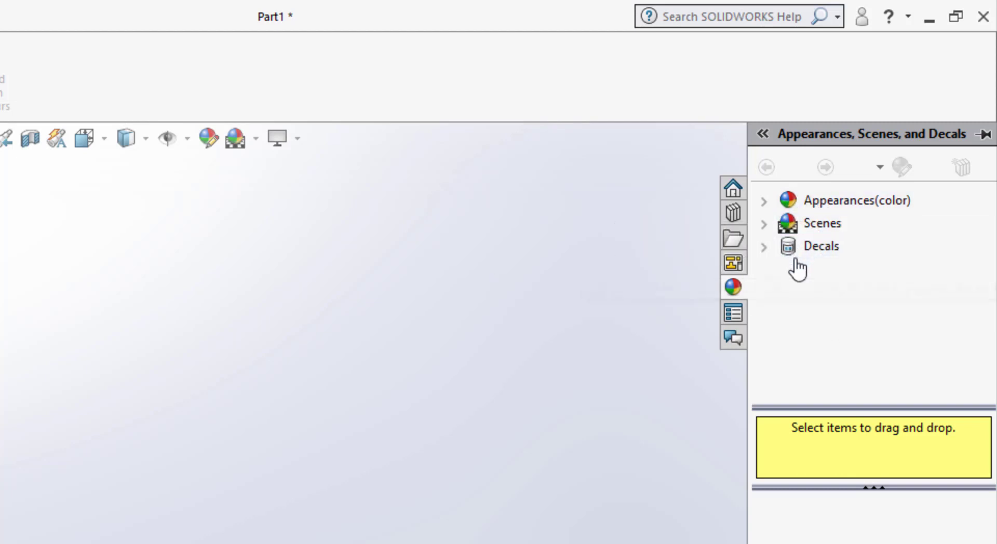
{"action": "left_click", "coordinate": [734, 314]}
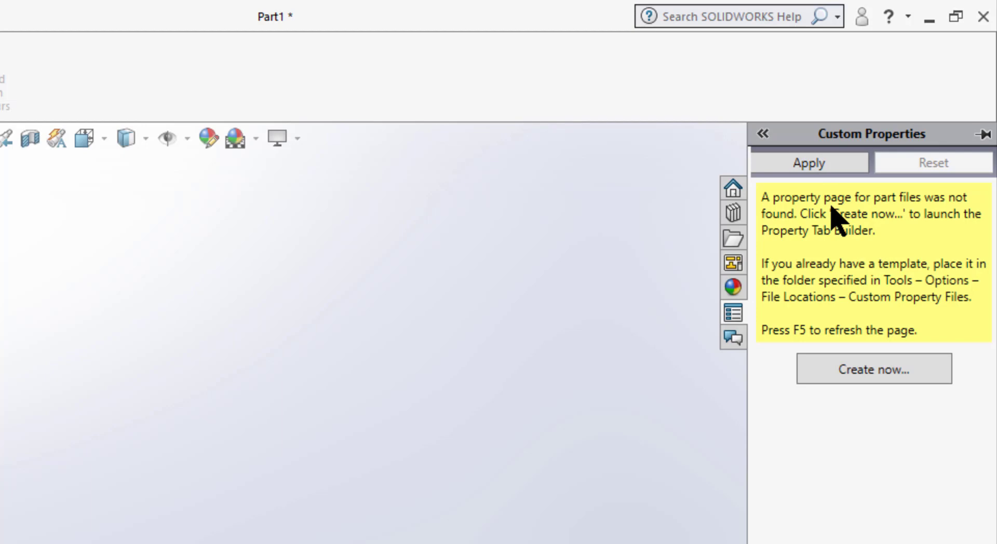
{"action": "left_click", "coordinate": [733, 339]}
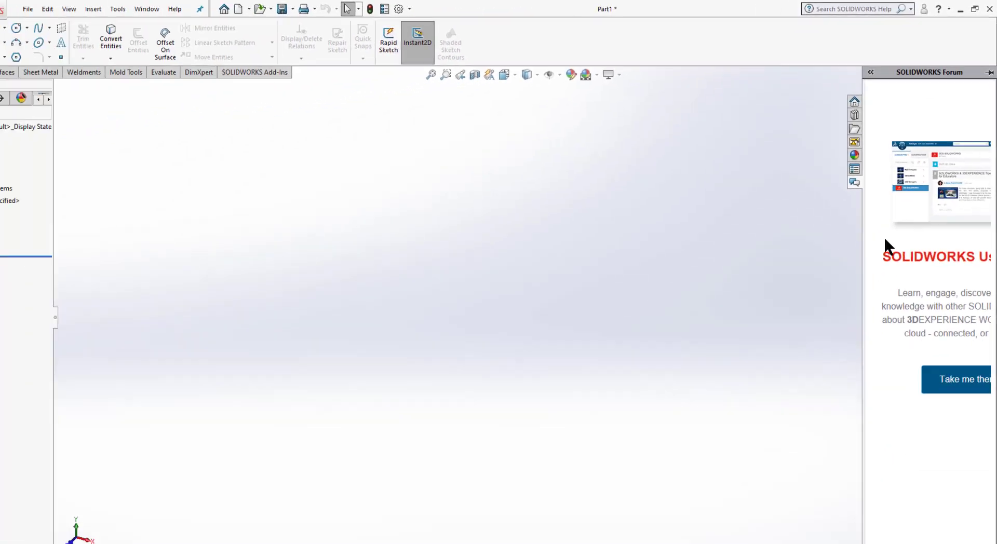
Widen the task pane to fit the full SOLIDWORKS Forum page, and try pinning and unpinning it
{"action": "left_click_drag", "start_coordinate": [872, 245], "coordinate": [758, 238]}
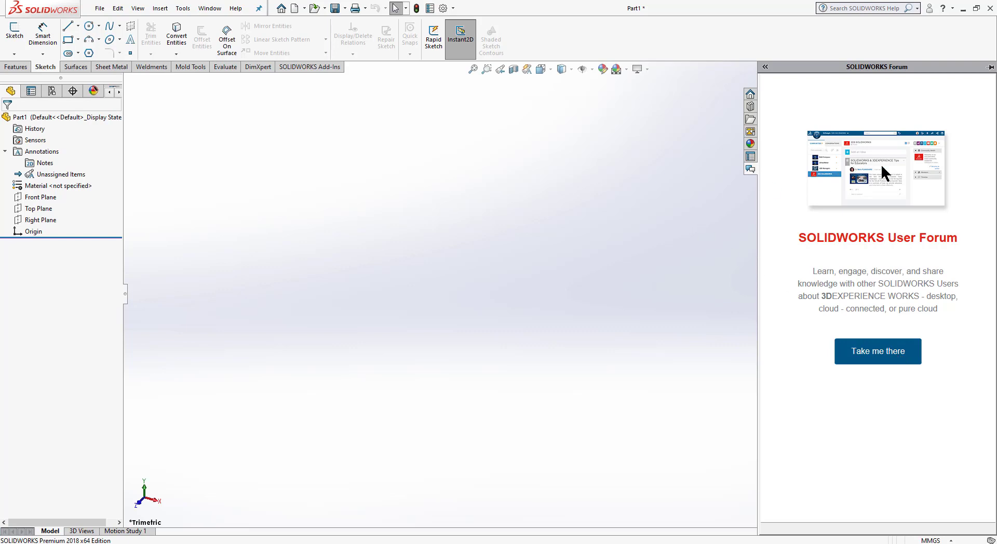
{"action": "left_click", "coordinate": [991, 68]}
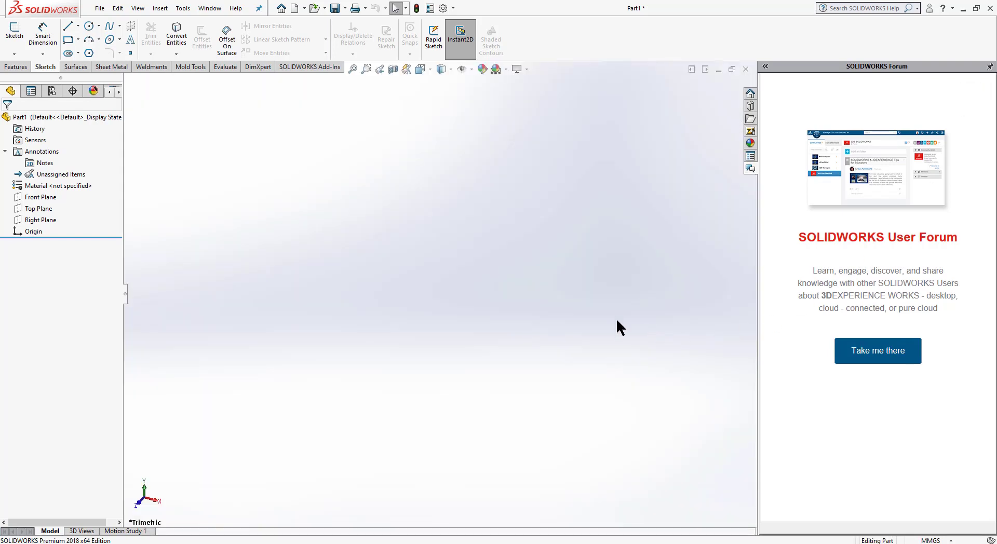
{"action": "left_click", "coordinate": [990, 68]}
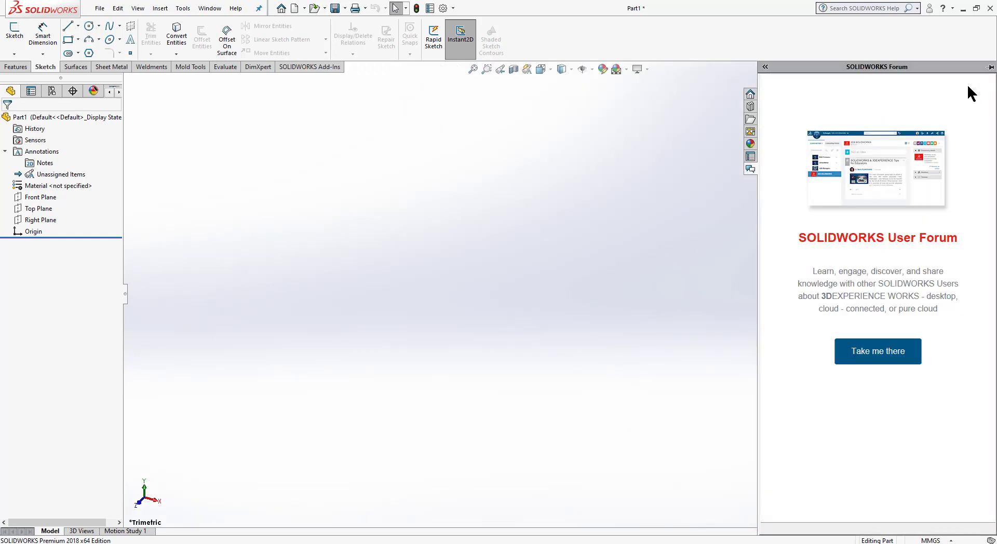